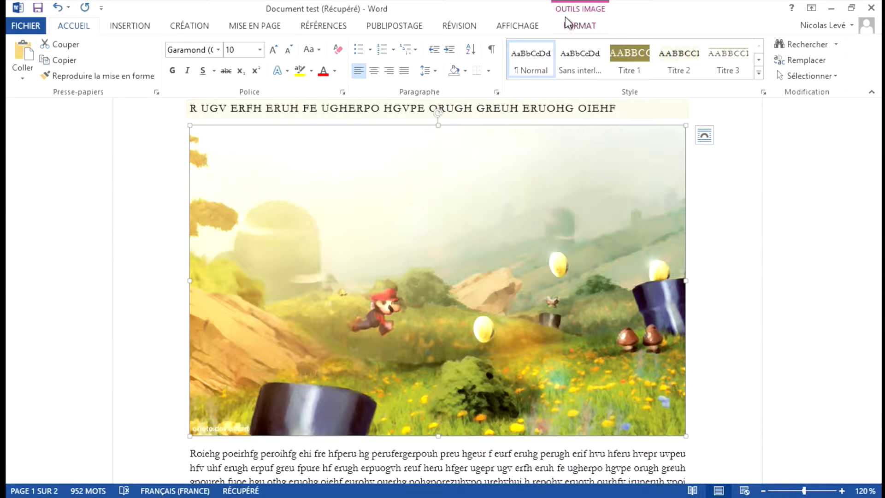
# Apply the first Biseau preset to the picture and the second preset in the second row of Parallèle 3D rotations
pyautogui.click(590, 27)
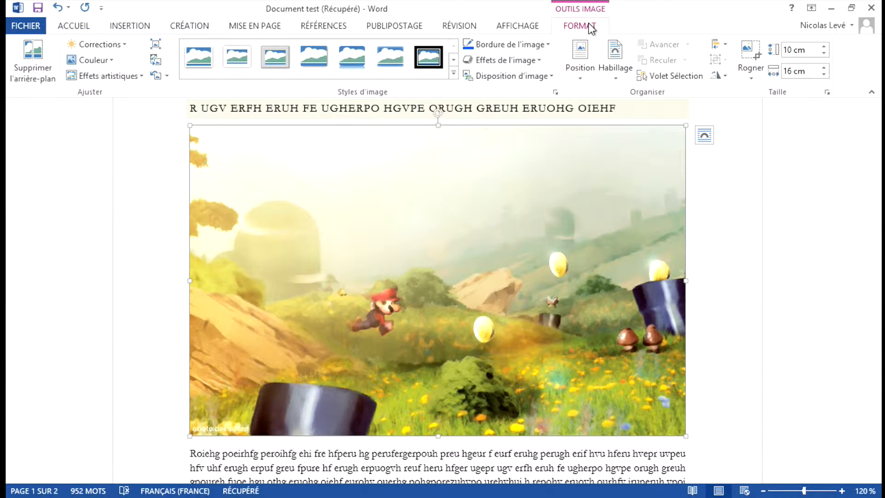
pyautogui.click(533, 60)
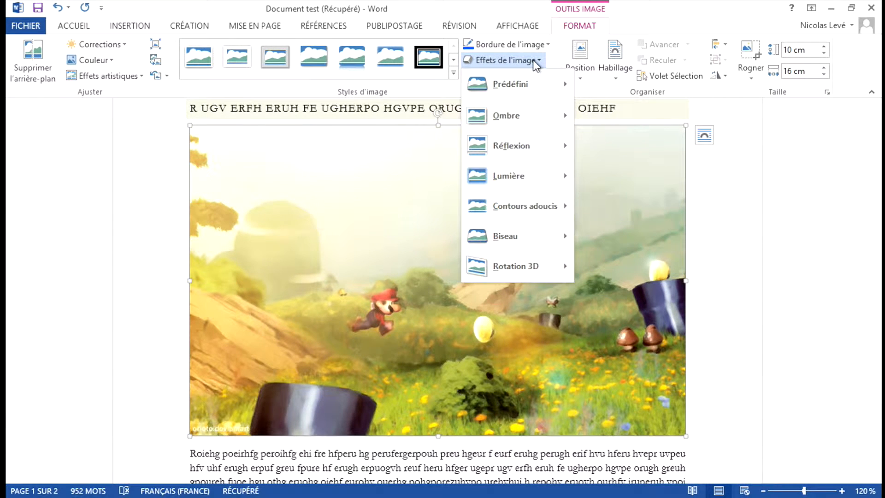
pyautogui.moveTo(513, 236)
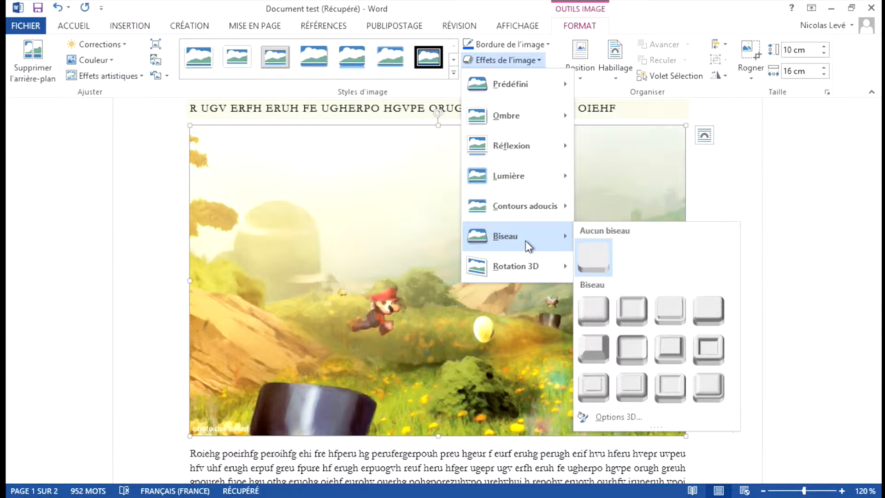
pyautogui.moveTo(534, 259)
pyautogui.click(593, 300)
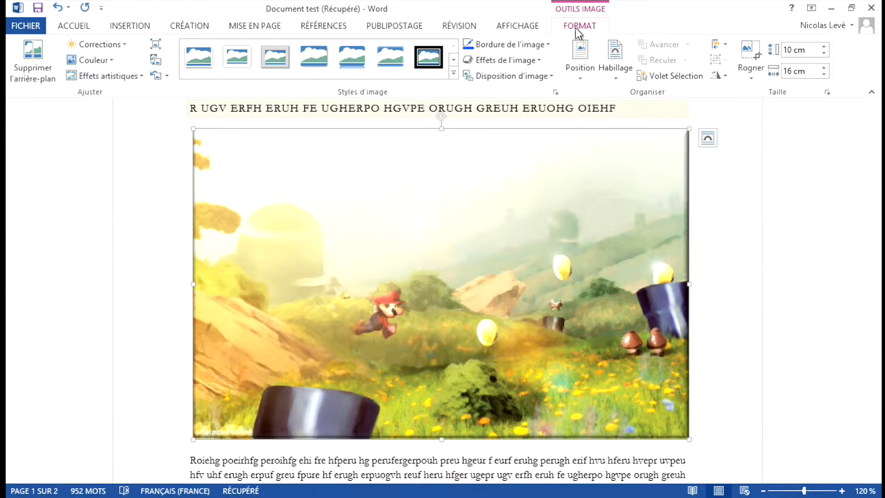
pyautogui.click(539, 61)
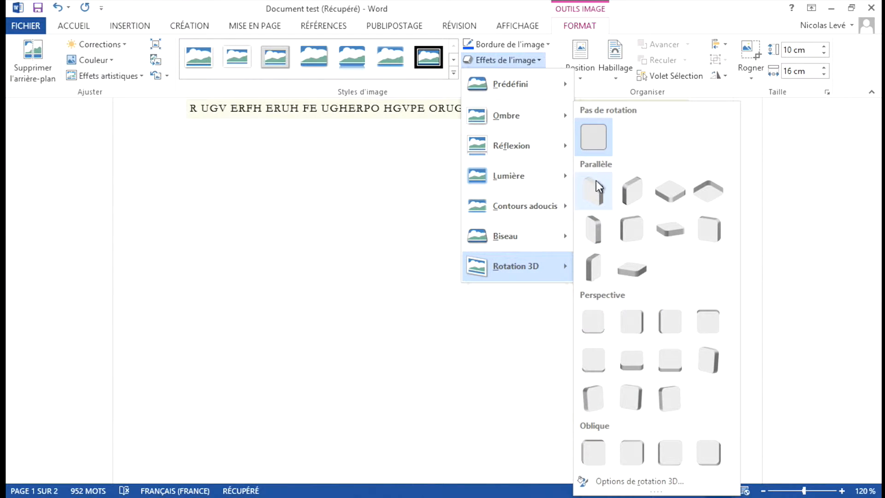
pyautogui.click(629, 223)
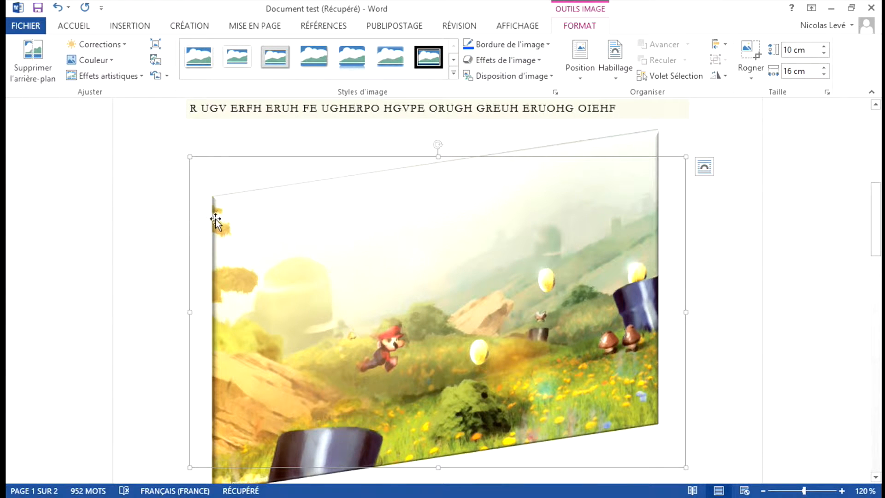
# In the picture's 3D format options, set the upper bevel to 14,5 pt wide and 21 pt high and the depth to 14 pt
pyautogui.click(534, 61)
pyautogui.moveTo(537, 230)
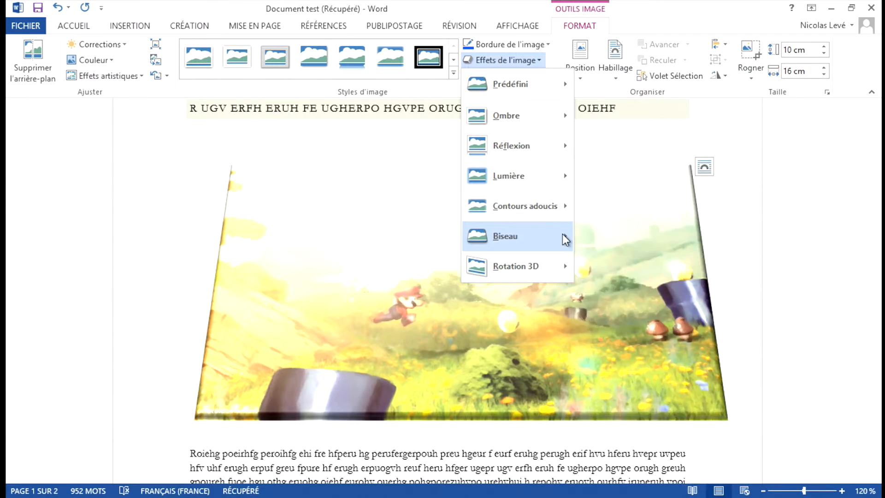
pyautogui.moveTo(563, 234)
pyautogui.click(621, 411)
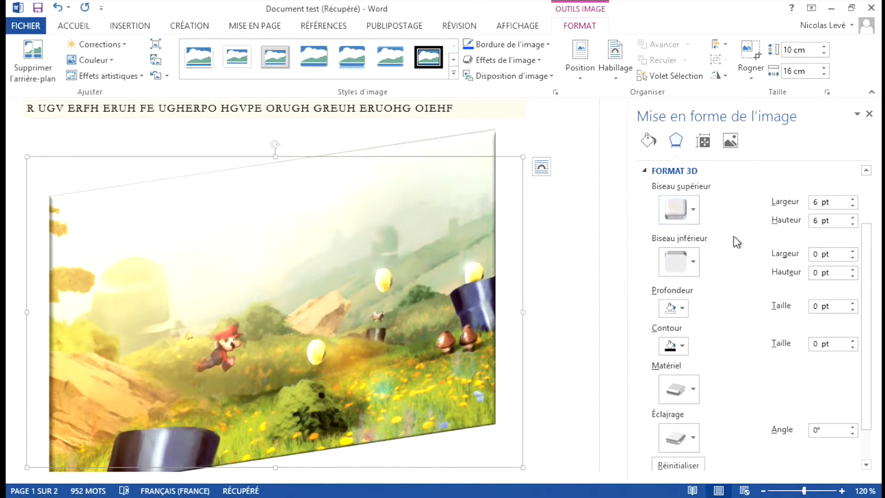
pyautogui.scroll(1, 738, 240)
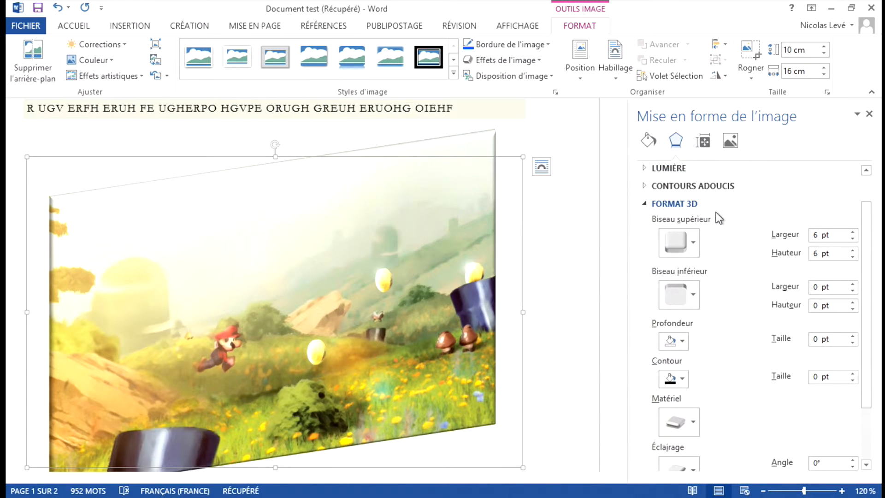
pyautogui.click(707, 204)
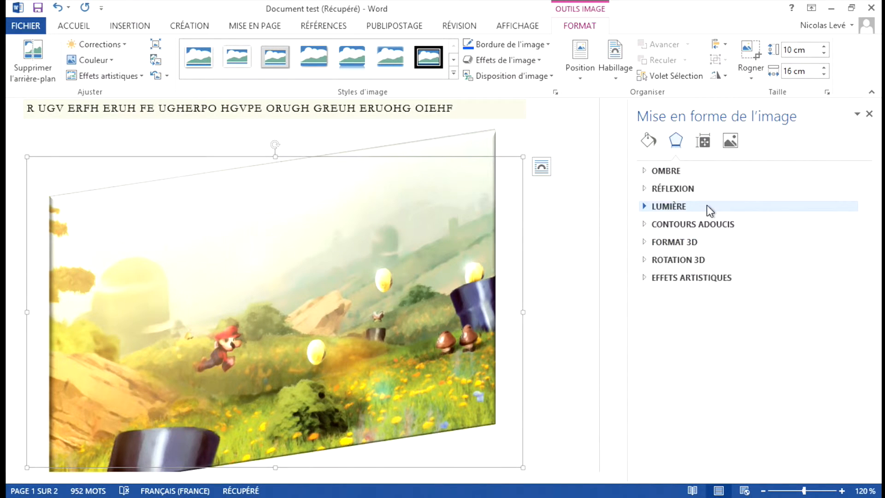
pyautogui.click(678, 243)
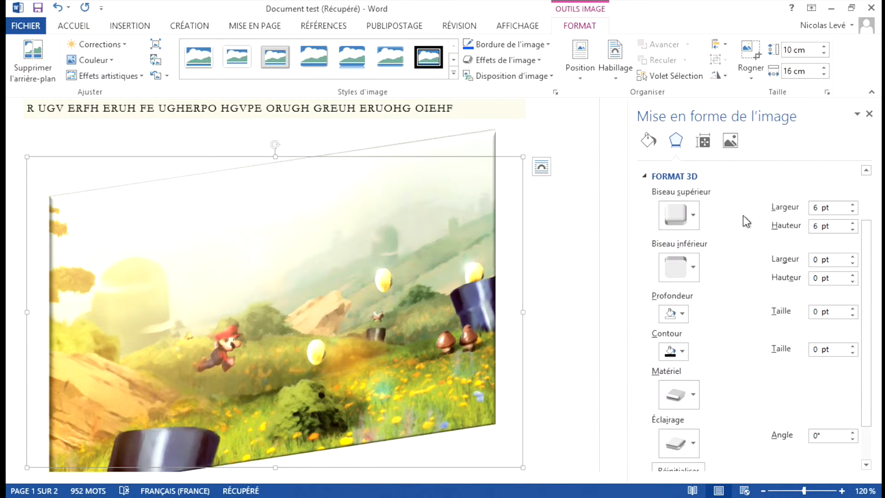
pyautogui.click(852, 222)
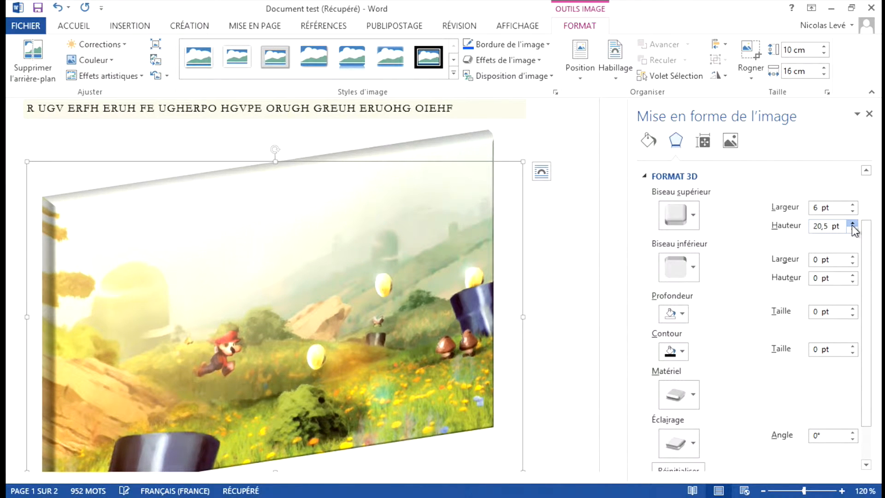
pyautogui.click(853, 206)
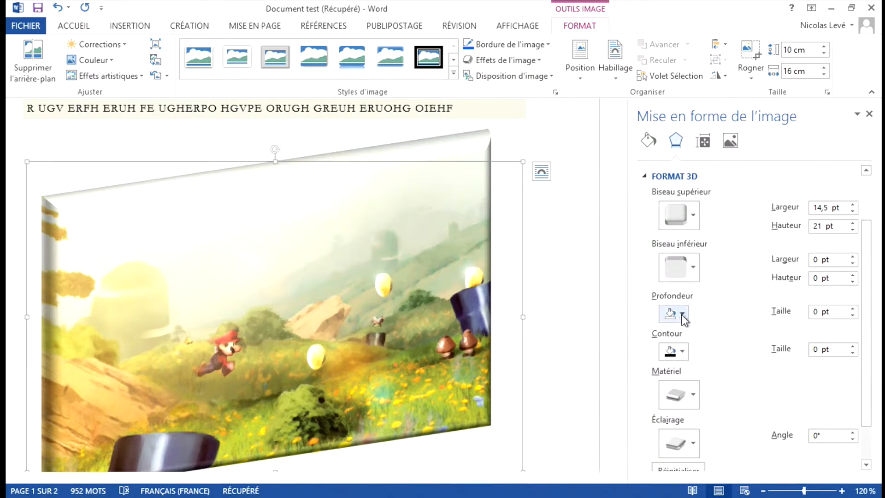
pyautogui.click(852, 309)
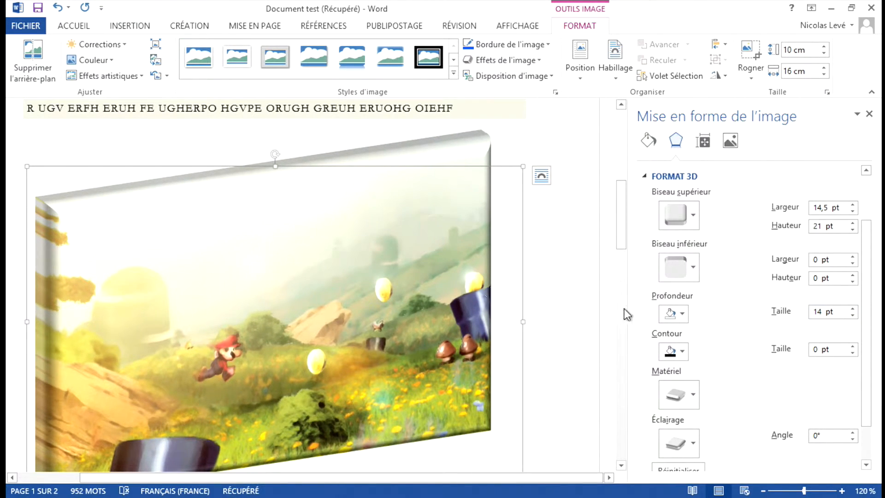
# Give the picture the dark fourth Standard material and the third Neutre lighting preset
pyautogui.click(684, 391)
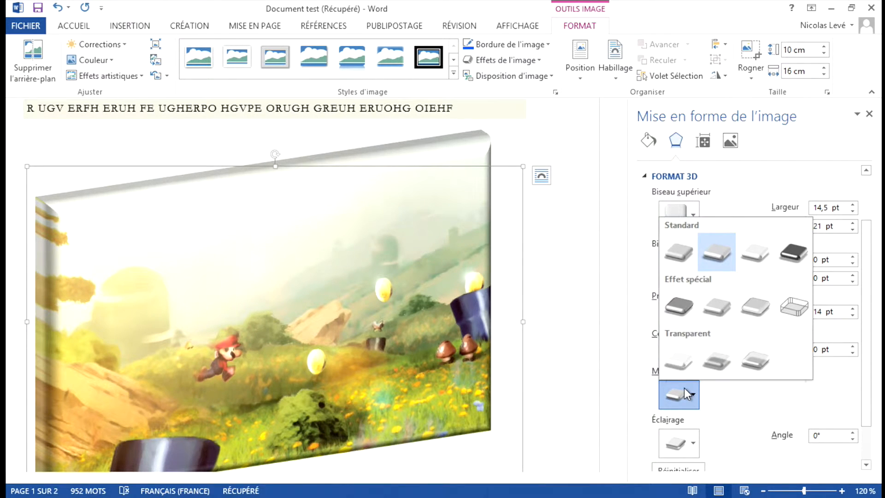
pyautogui.click(790, 250)
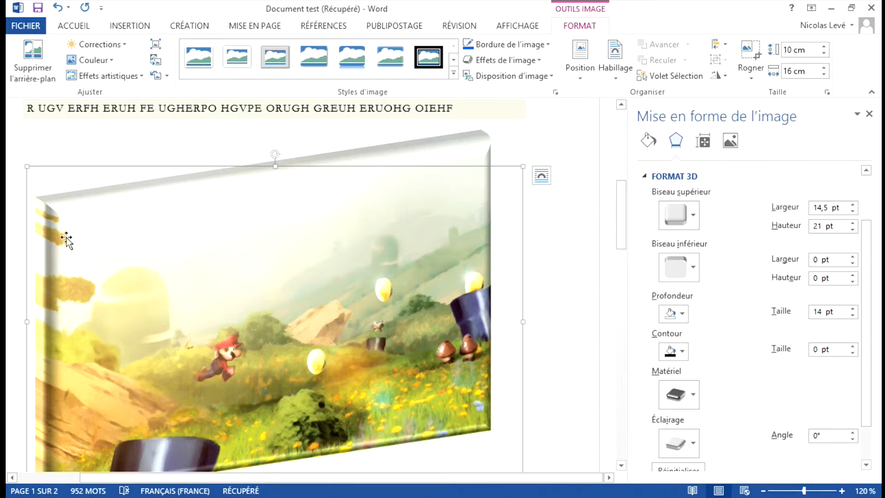
pyautogui.scroll(-1, 735, 375)
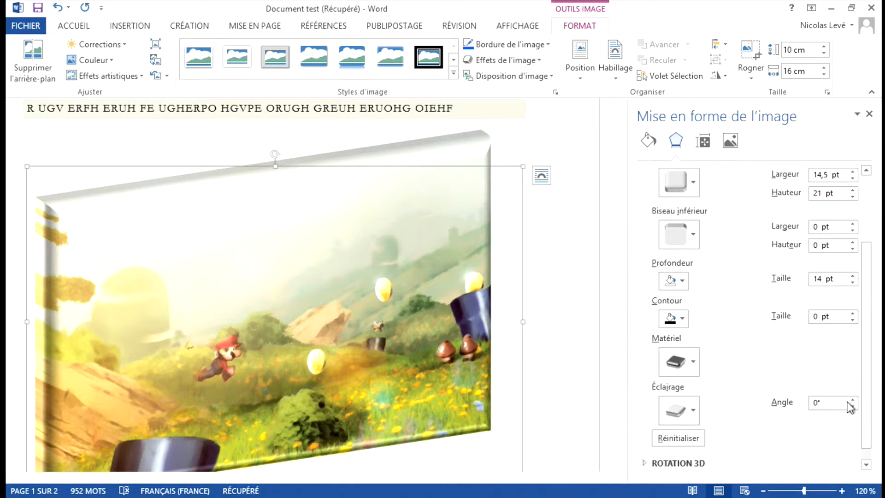
pyautogui.click(688, 409)
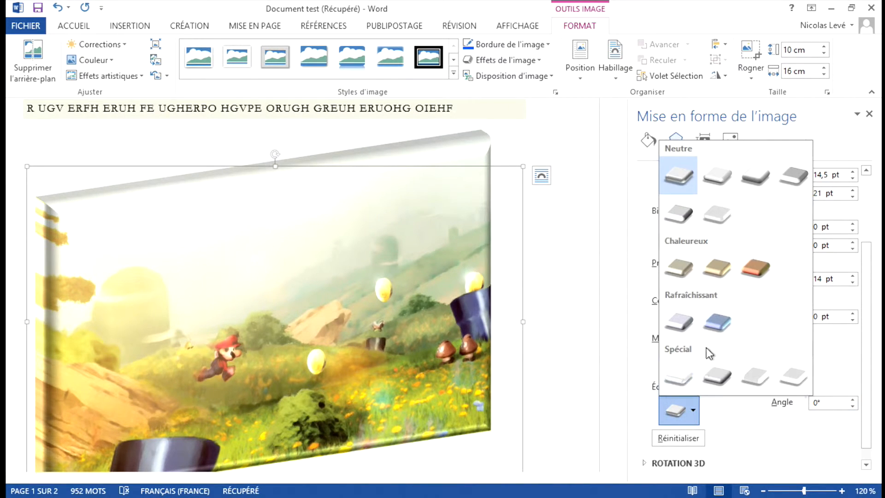
pyautogui.click(743, 182)
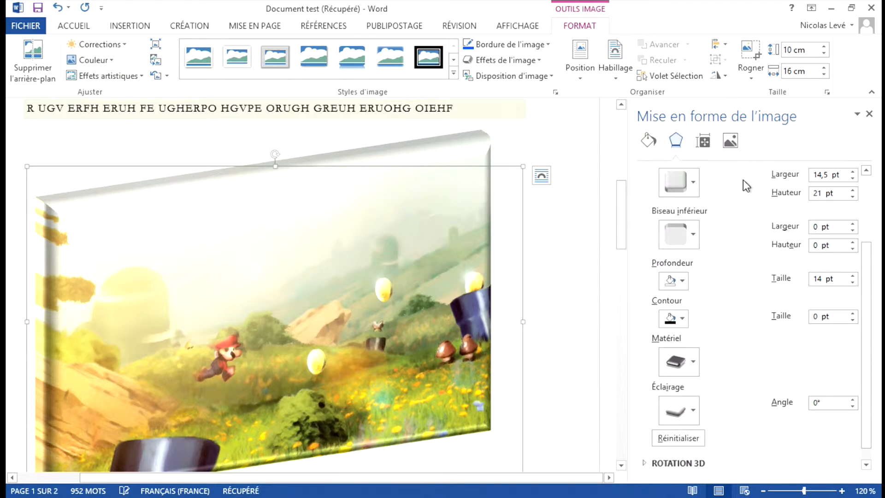
# Set the lighting angle of the picture's 3D format to 90°
pyautogui.click(853, 399)
pyautogui.click(853, 399)
pyautogui.moveTo(853, 400); pyautogui.dragTo(852, 405)
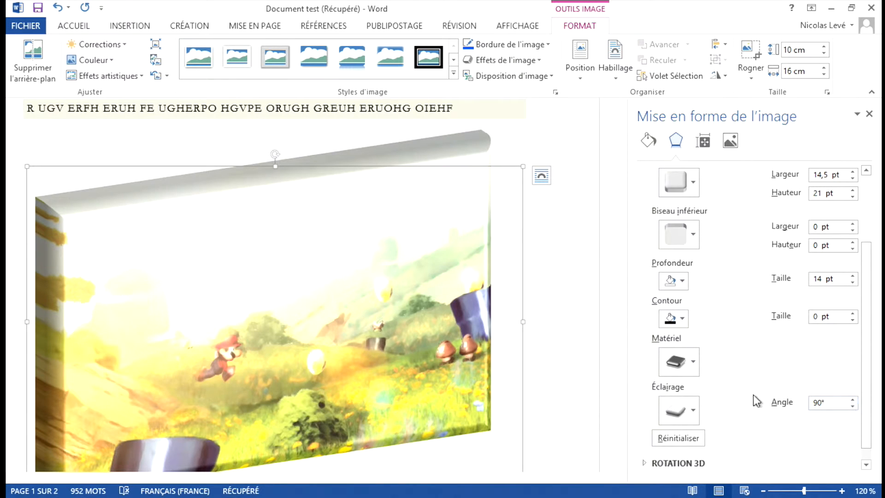
# Try the third Standard material on the picture and settle on the first Standard material
pyautogui.click(690, 367)
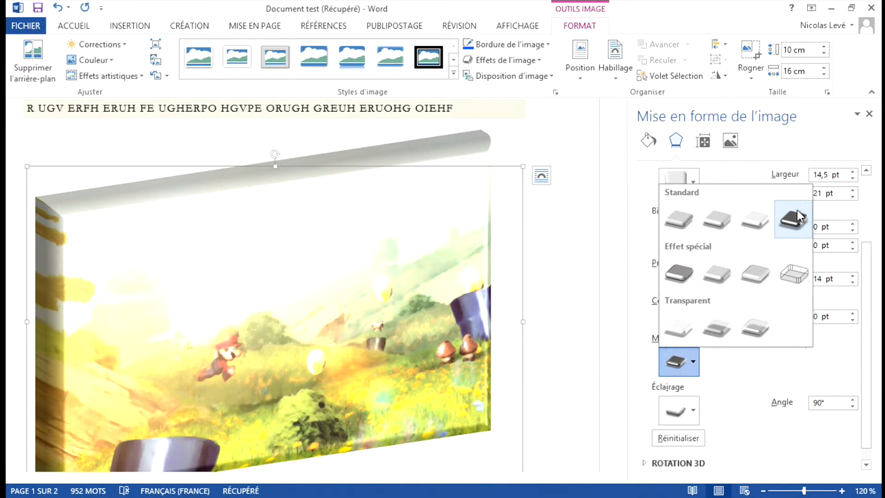
pyautogui.click(749, 225)
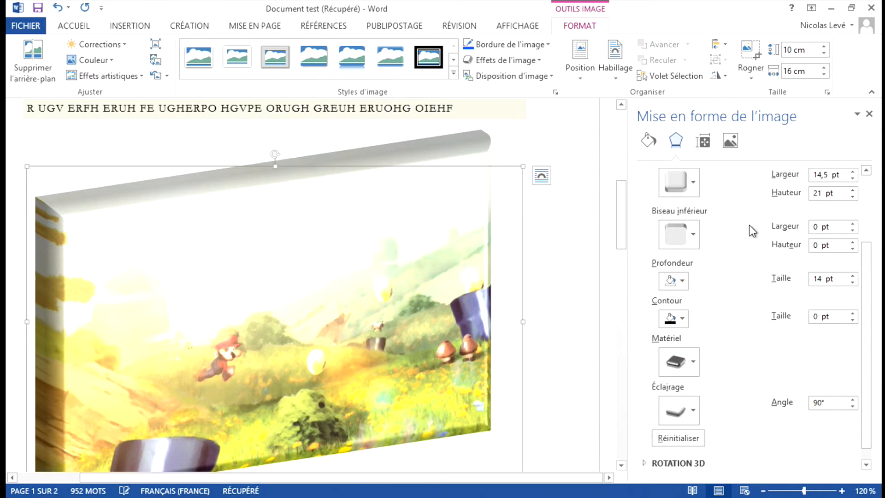
pyautogui.click(691, 362)
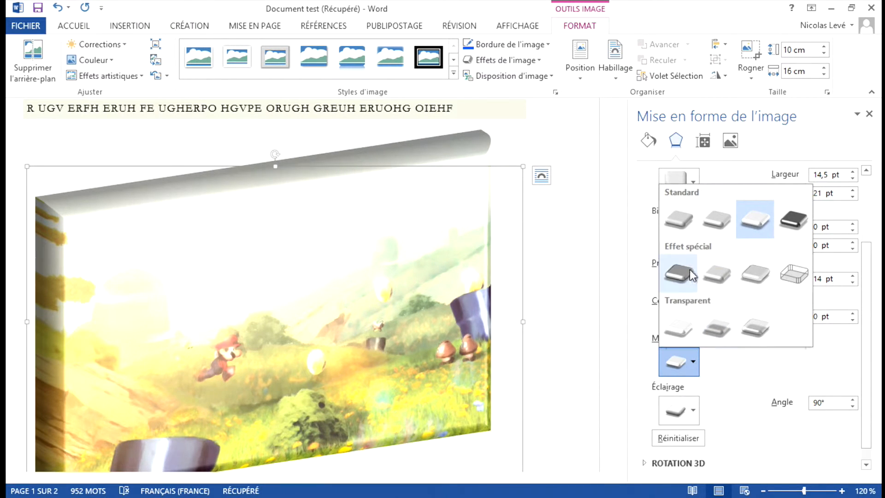
pyautogui.click(671, 220)
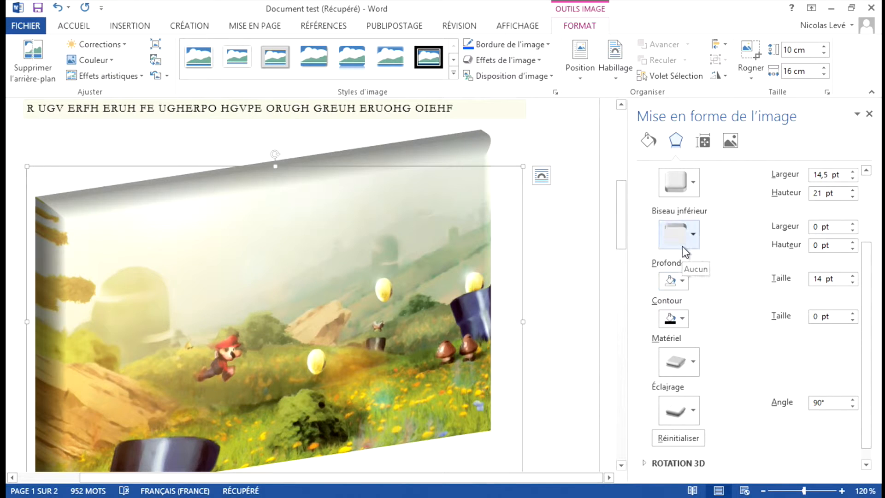
pyautogui.click(683, 351)
pyautogui.click(668, 222)
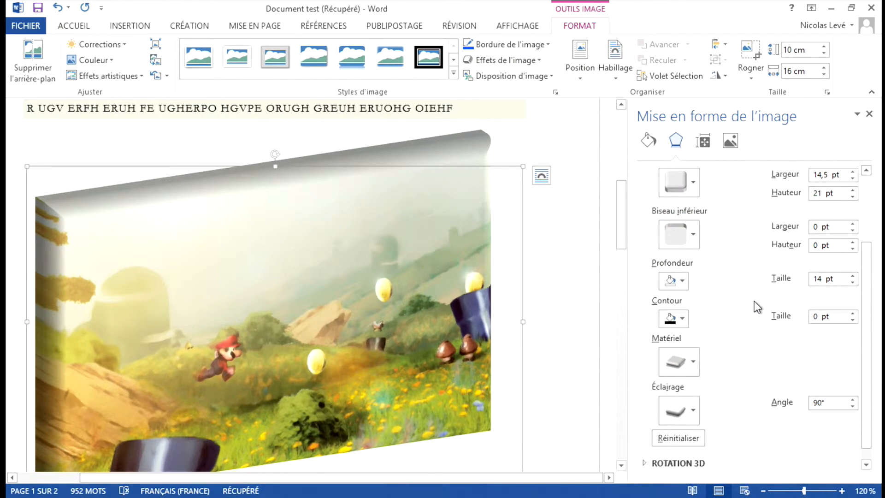
# Set the picture's X rotation to 330° in the 3D rotation settings
pyautogui.scroll(5, 754, 296)
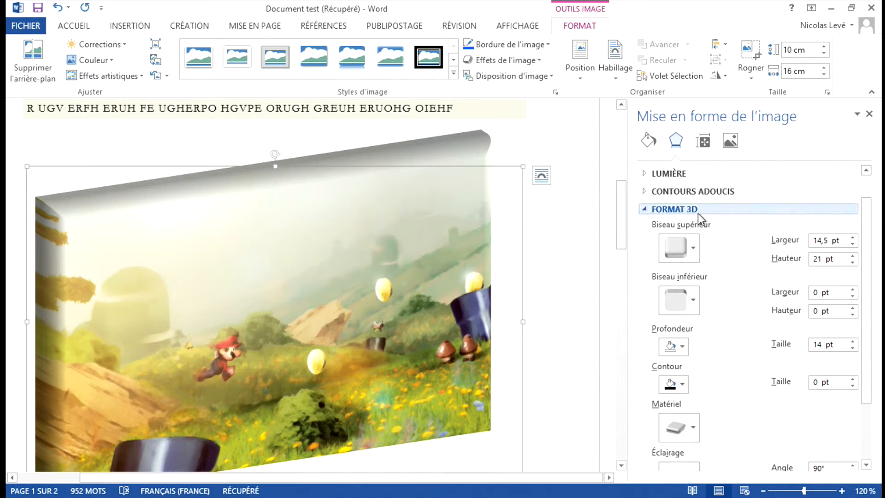
pyautogui.click(698, 214)
pyautogui.click(701, 260)
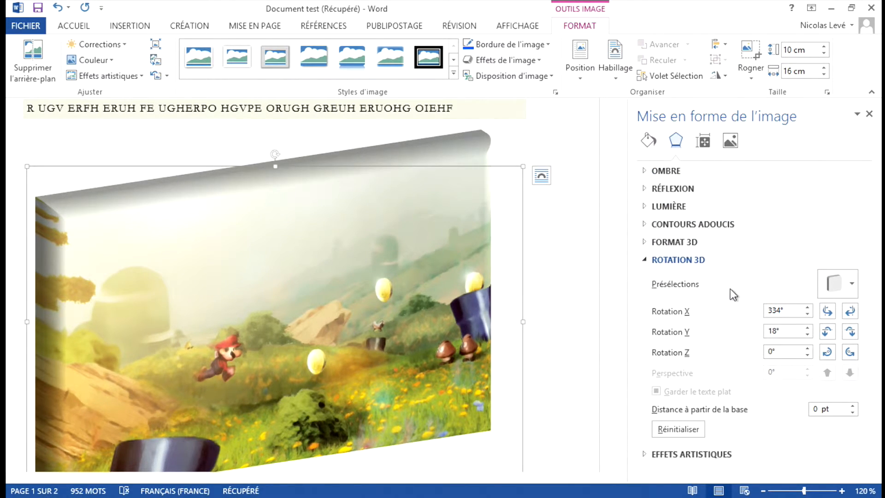
pyautogui.click(849, 278)
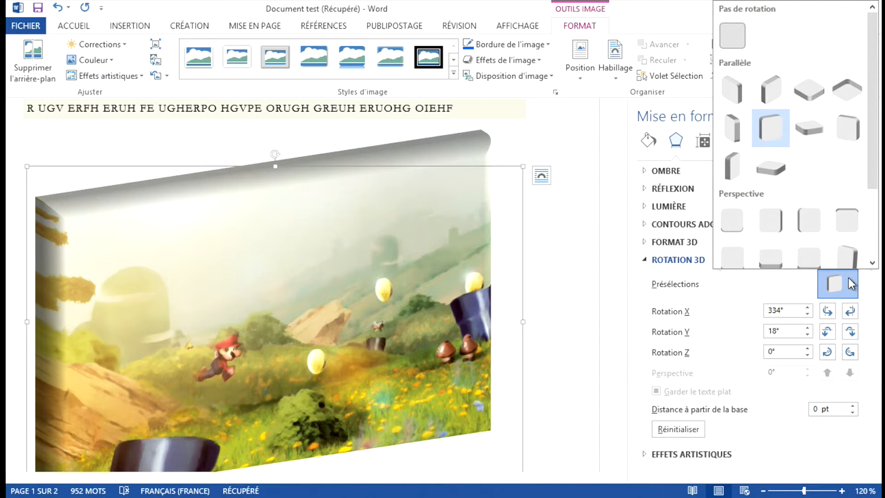
pyautogui.click(772, 290)
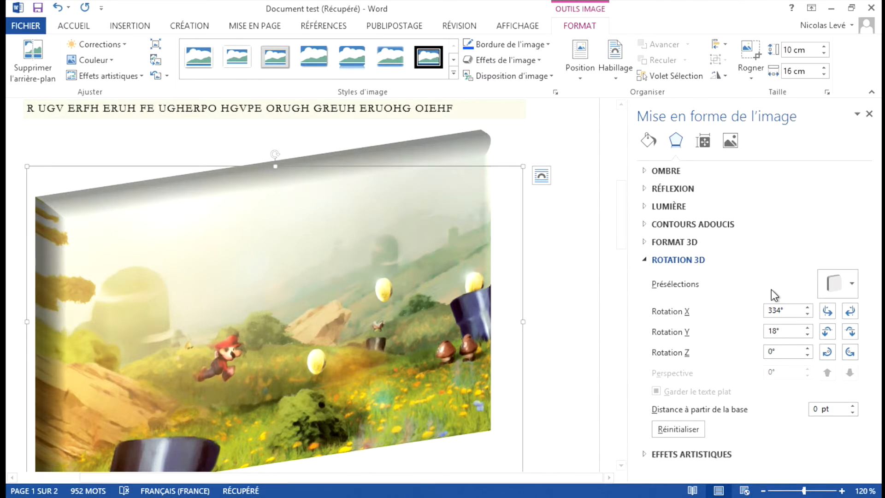
pyautogui.click(808, 309)
pyautogui.click(808, 308)
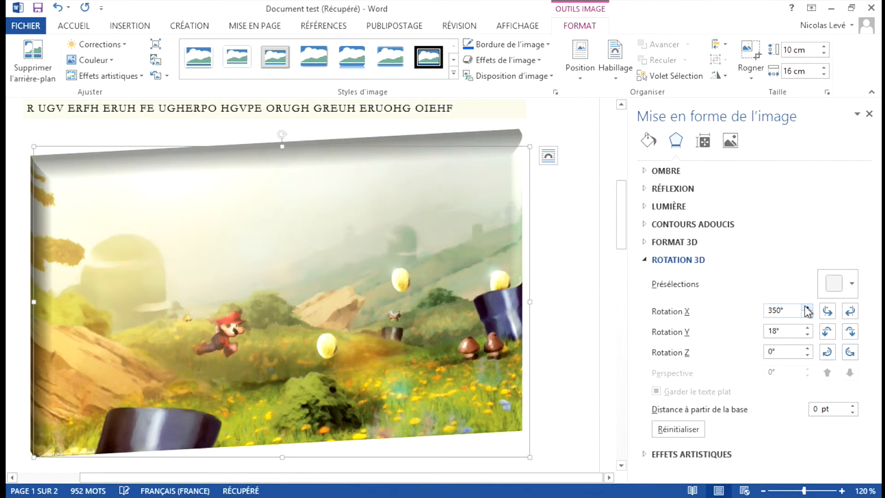
pyautogui.click(807, 308)
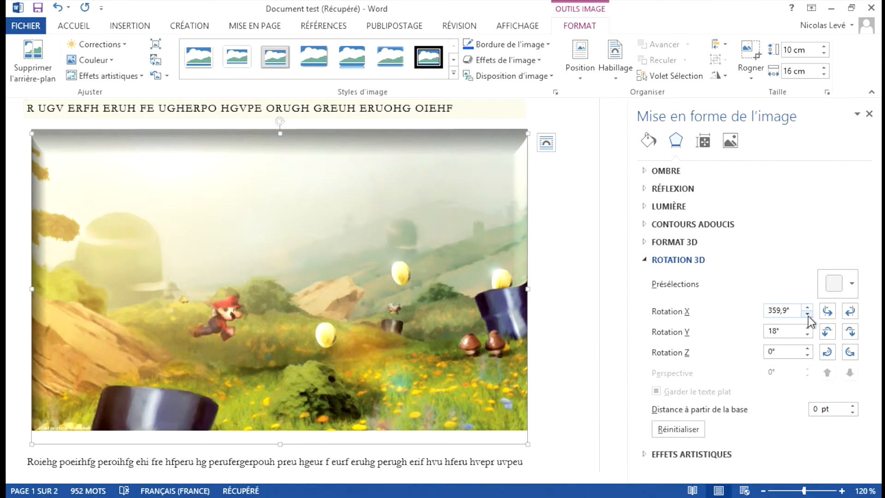
pyautogui.click(808, 315)
pyautogui.click(808, 314)
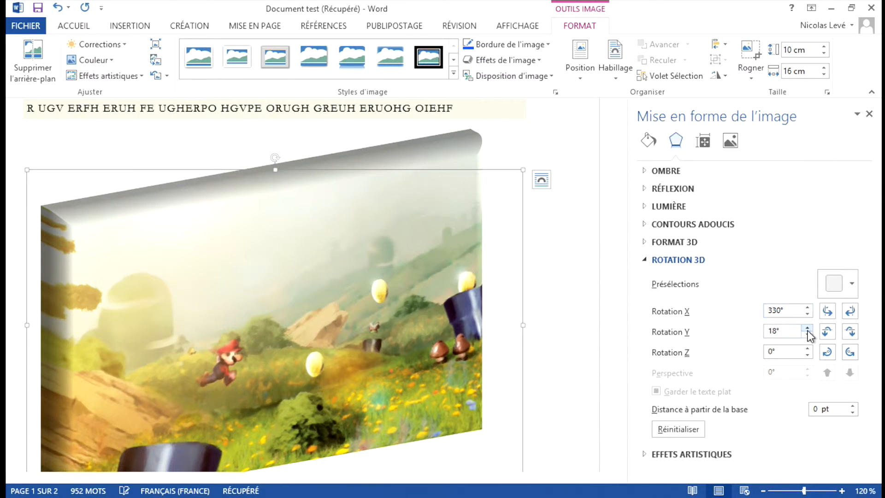
# Try a Y rotation of 30° on the picture and bring it back down to 0°
pyautogui.click(808, 328)
pyautogui.click(808, 328)
pyautogui.click(808, 328)
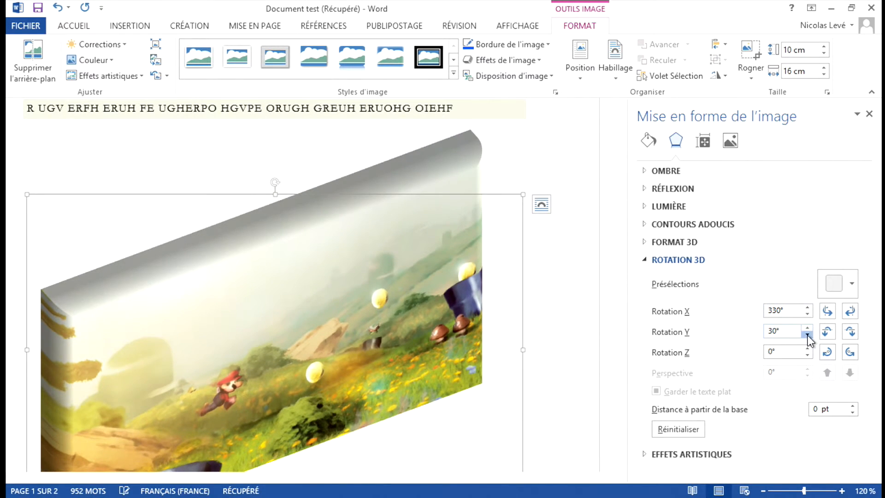
pyautogui.click(808, 334)
pyautogui.click(808, 334)
pyautogui.click(808, 334)
pyautogui.click(807, 335)
# Try a Z rotation of 20° on the picture and reset it to 0°
pyautogui.click(808, 349)
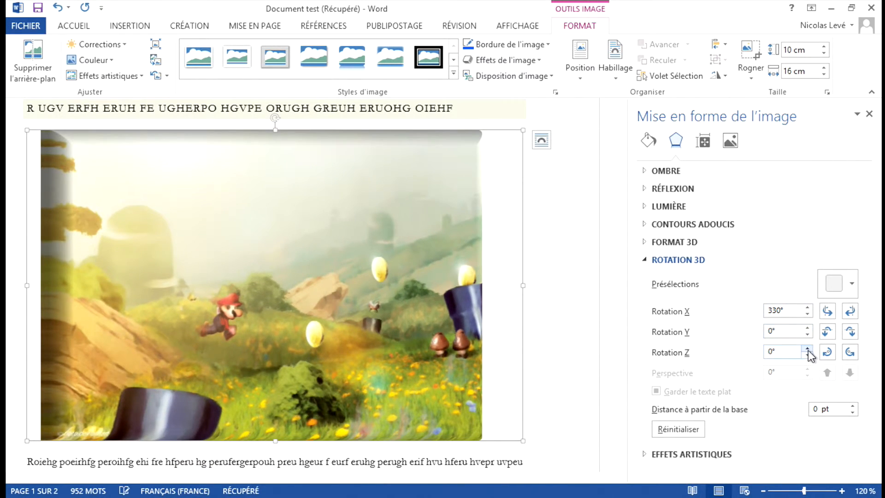
pyautogui.click(808, 348)
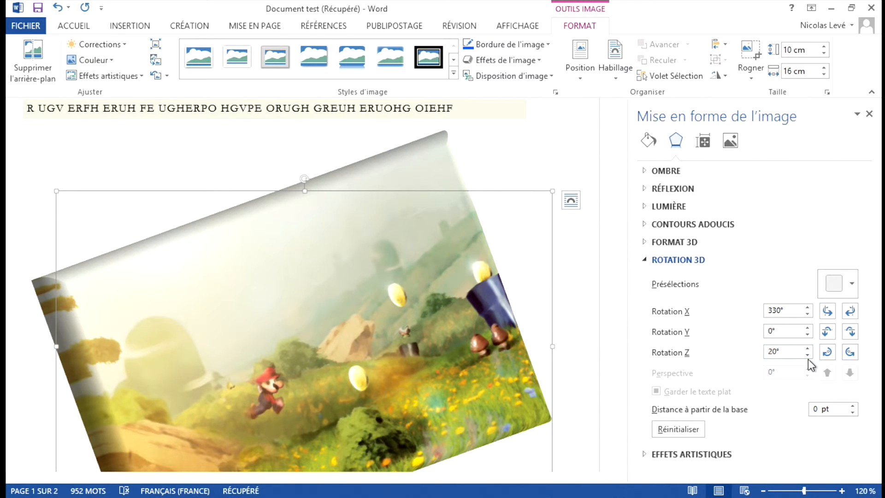
pyautogui.click(808, 354)
pyautogui.click(807, 354)
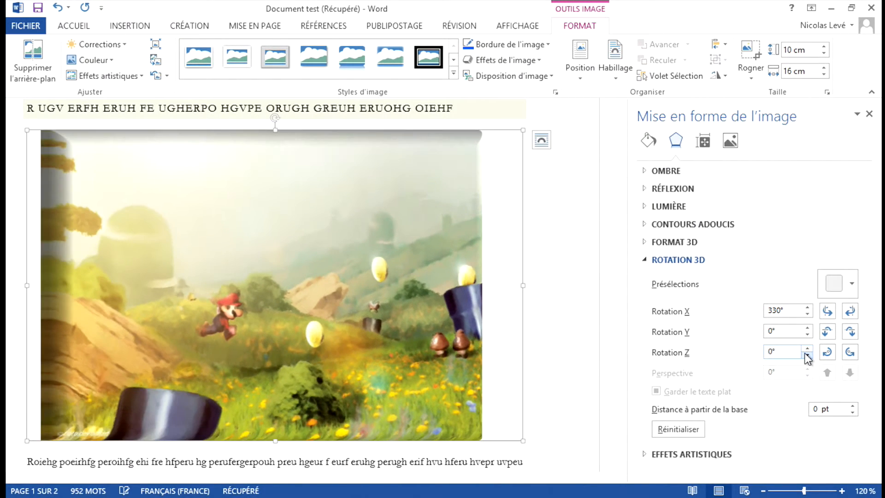
# Set the picture's Y rotation to 20°
pyautogui.click(808, 328)
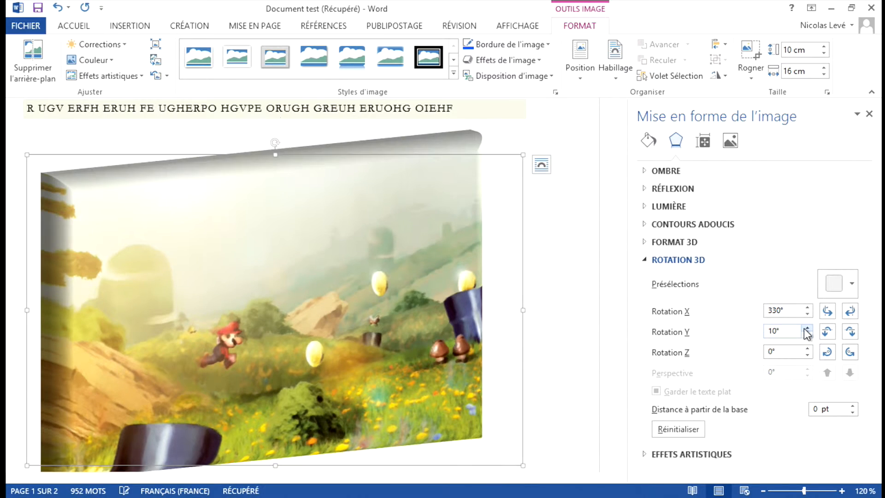
pyautogui.click(808, 327)
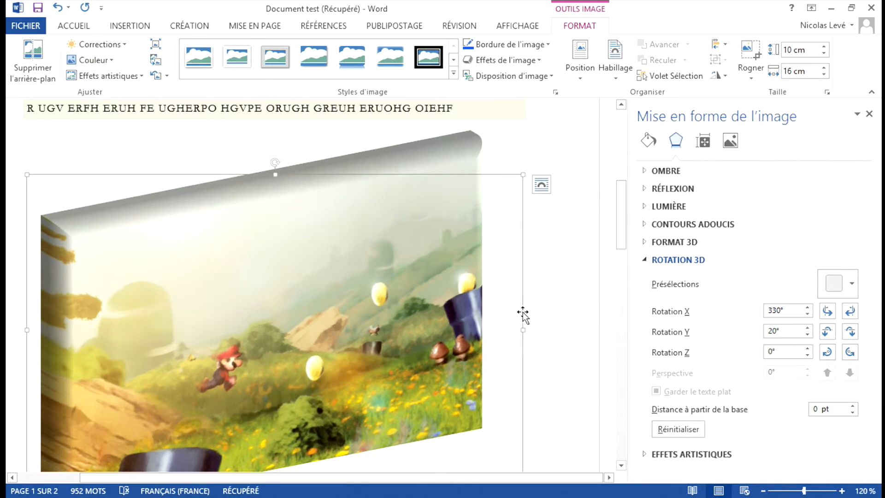
pyautogui.scroll(-1, 522, 315)
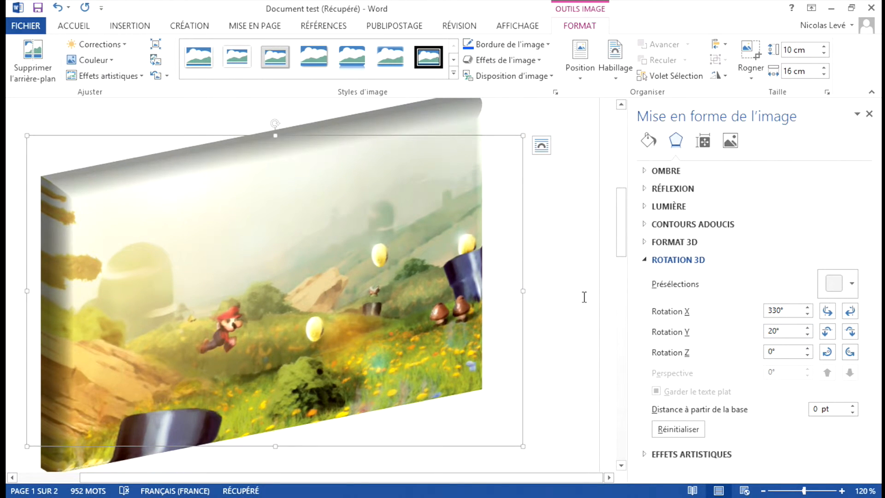